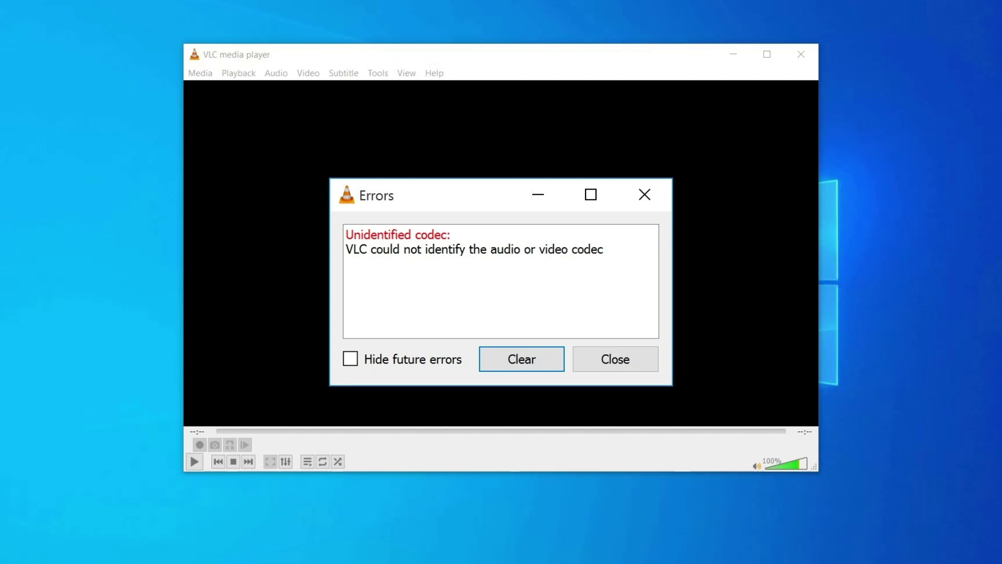
# Dismiss the codec error, end the VLC media player process in Task Manager and close the remaining windows.
pyautogui.press('Escape')
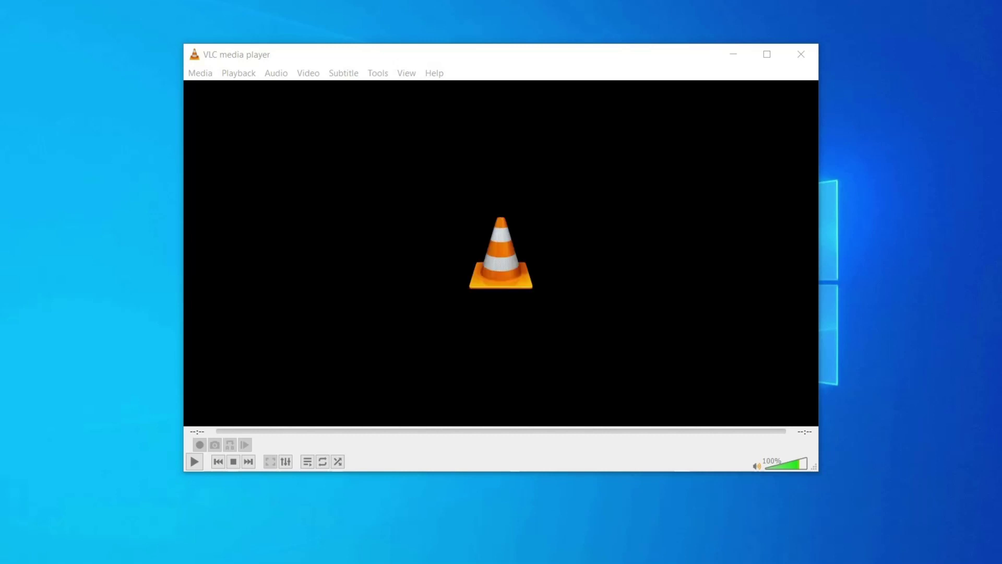
pyautogui.hotkey('ctrl', 'shift', 'Escape')
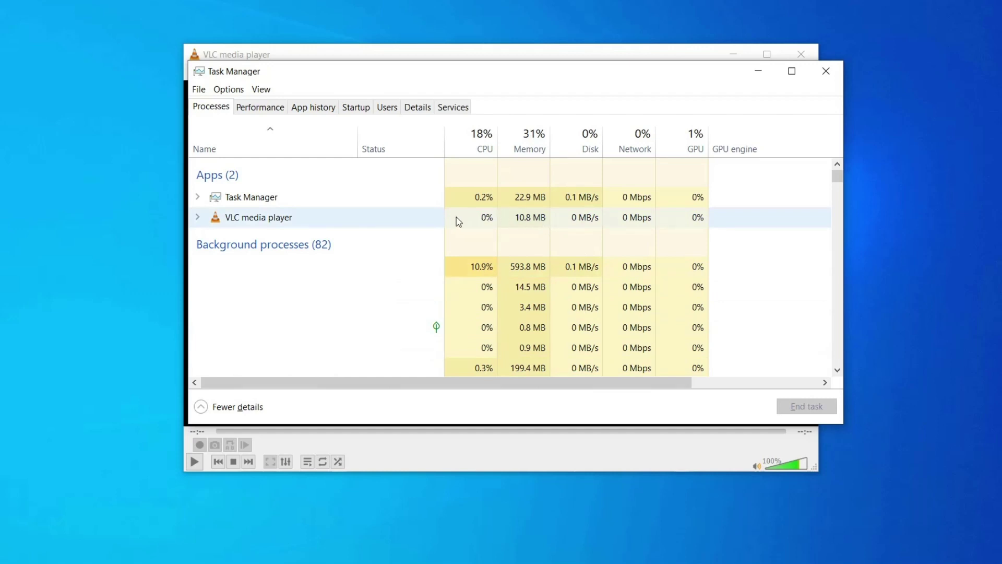
pyautogui.click(402, 220)
pyautogui.rightClick(401, 219)
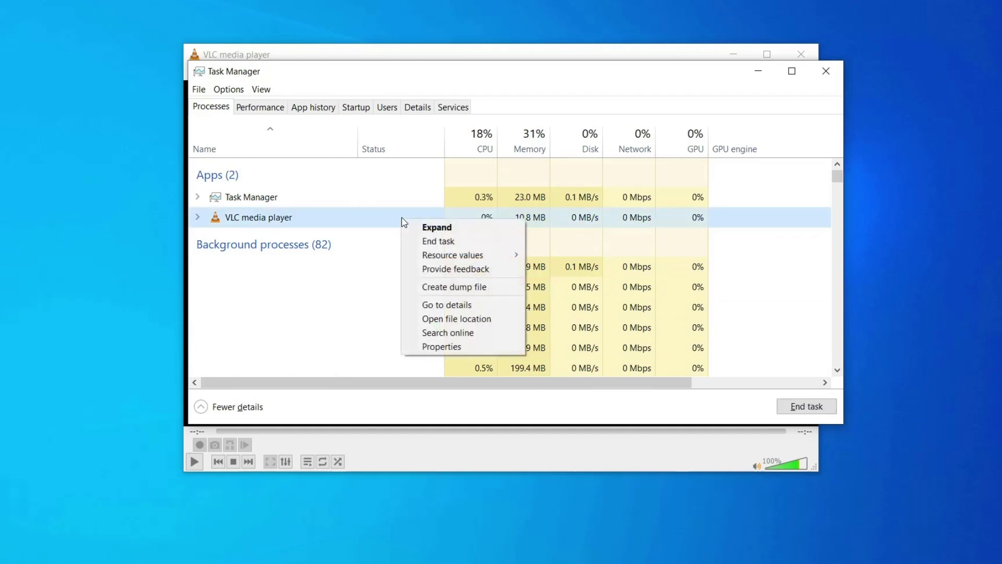
pyautogui.click(462, 241)
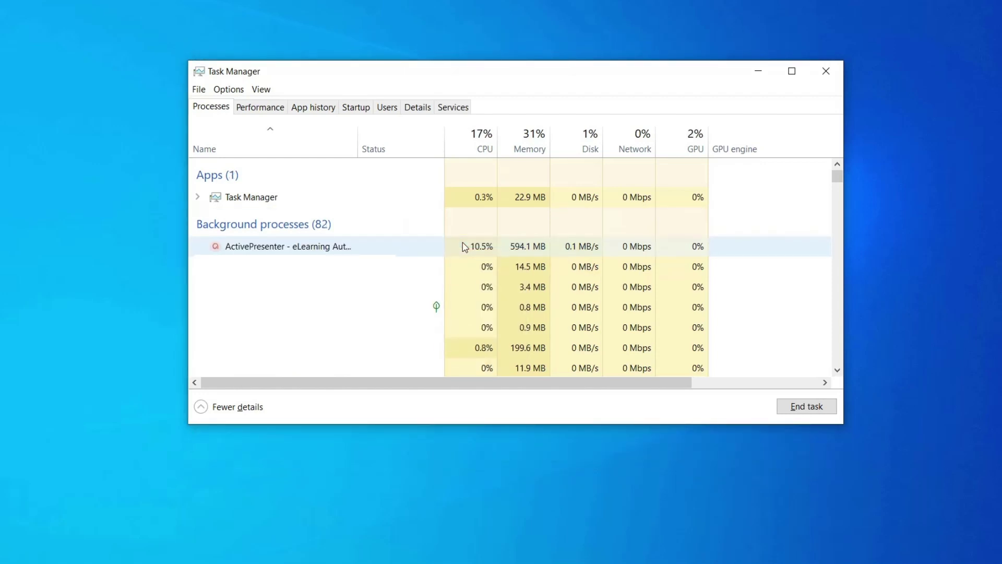
pyautogui.click(826, 70)
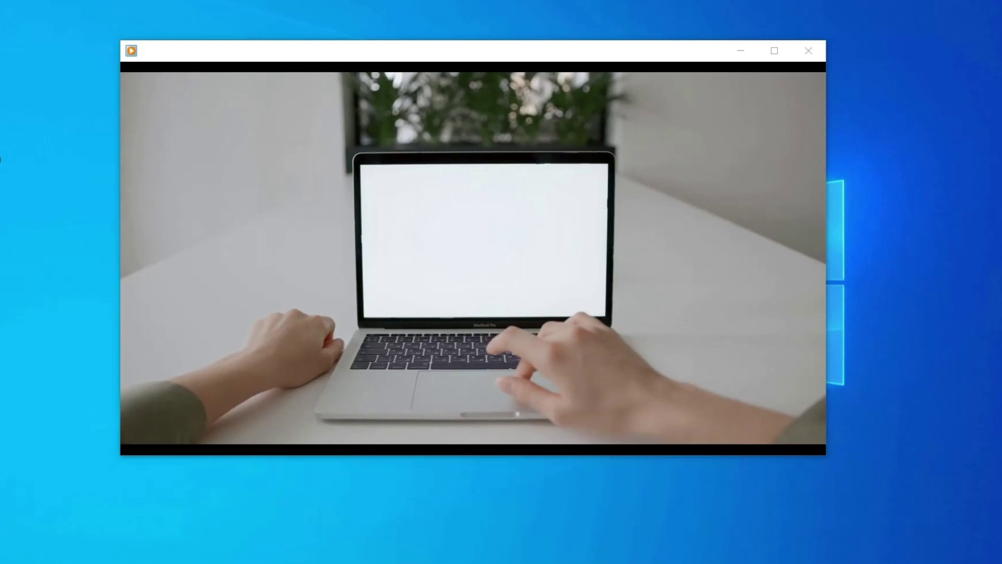
pyautogui.hotkey('alt', 'F4')
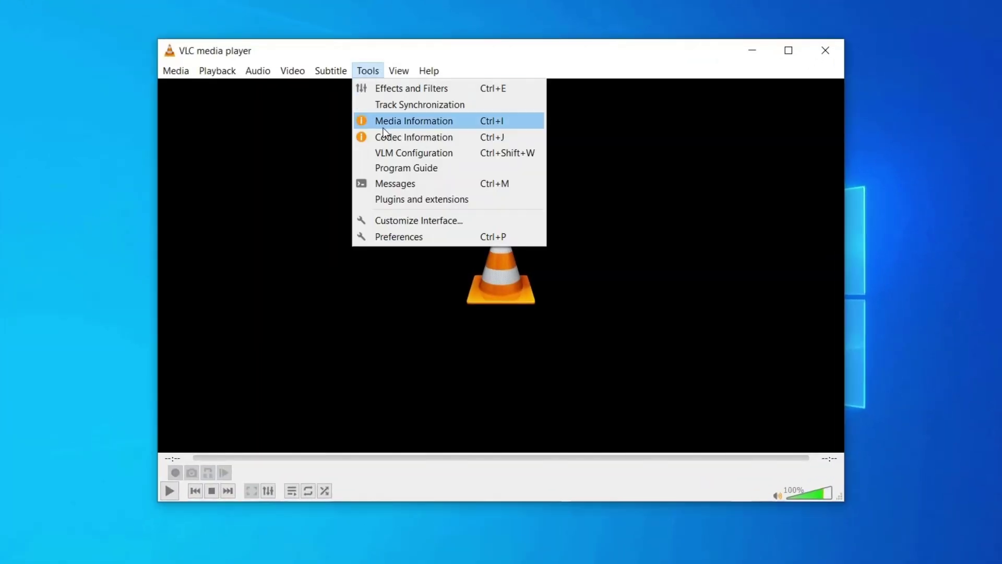
# In VLC's advanced preferences, change the Hardware decoding option of the FFmpeg decoder under Video codecs.
pyautogui.click(410, 239)
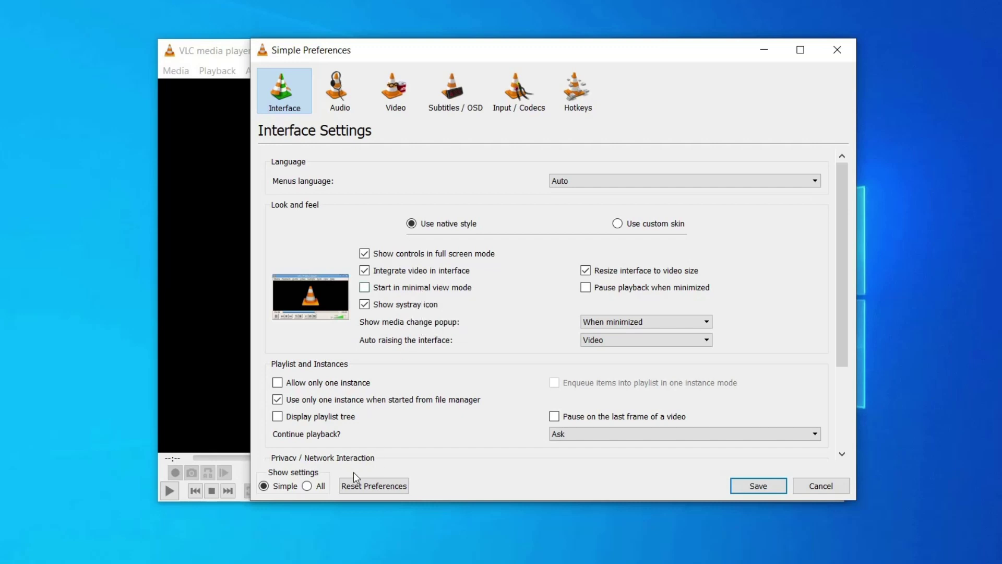
pyautogui.click(320, 487)
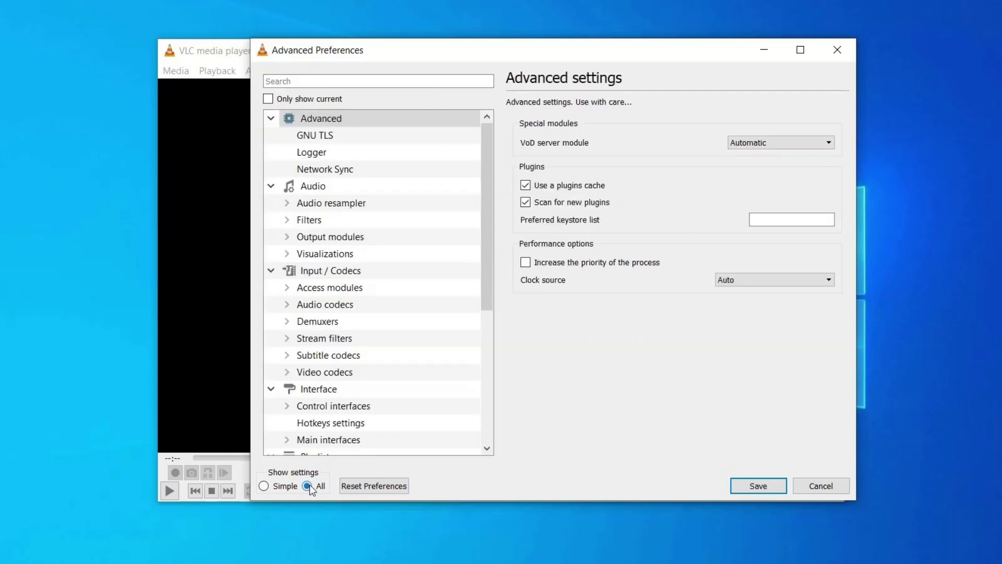
pyautogui.click(338, 272)
pyautogui.click(347, 372)
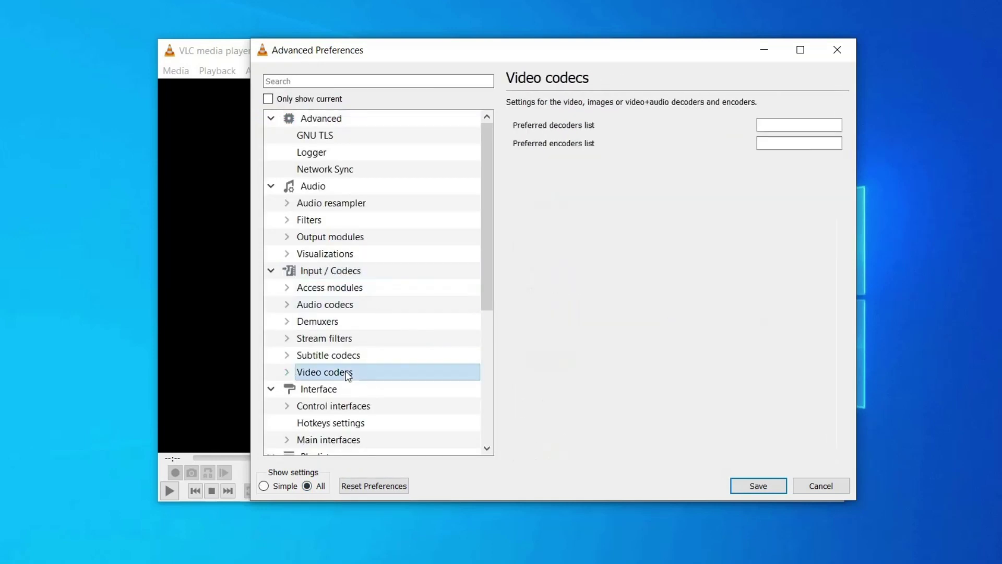
pyautogui.doubleClick(328, 371)
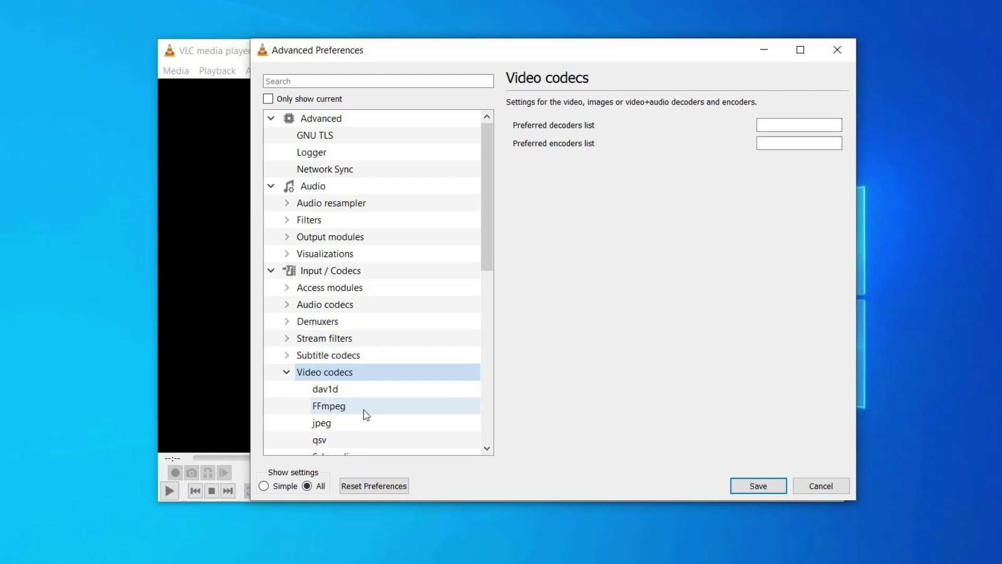
pyautogui.click(353, 408)
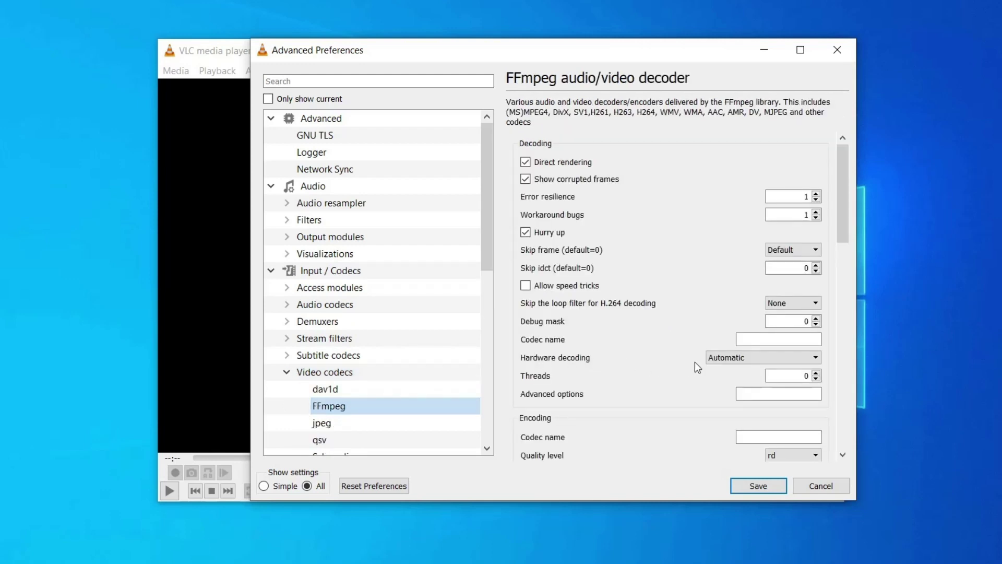
pyautogui.click(710, 358)
pyautogui.click(722, 399)
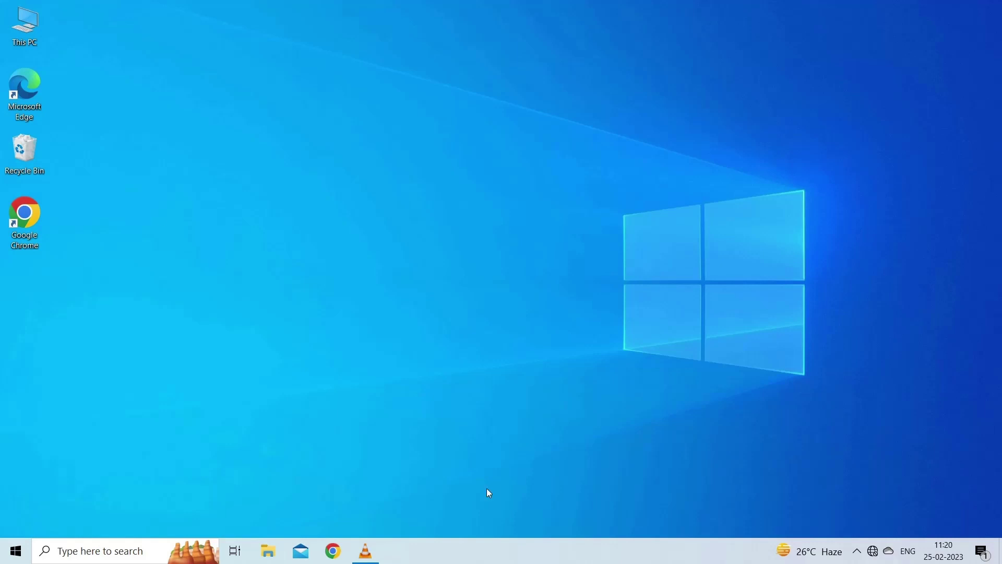
# Open the desktop's New folder and examine the detailed properties of VIDEO.mp4, including its video, audio and file information.
pyautogui.doubleClick(13, 289)
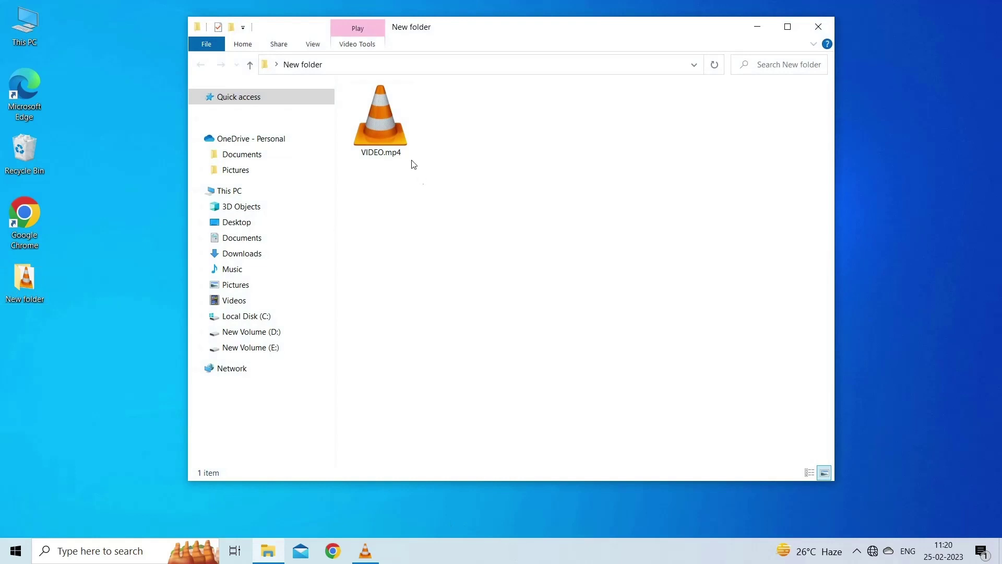
pyautogui.click(382, 128)
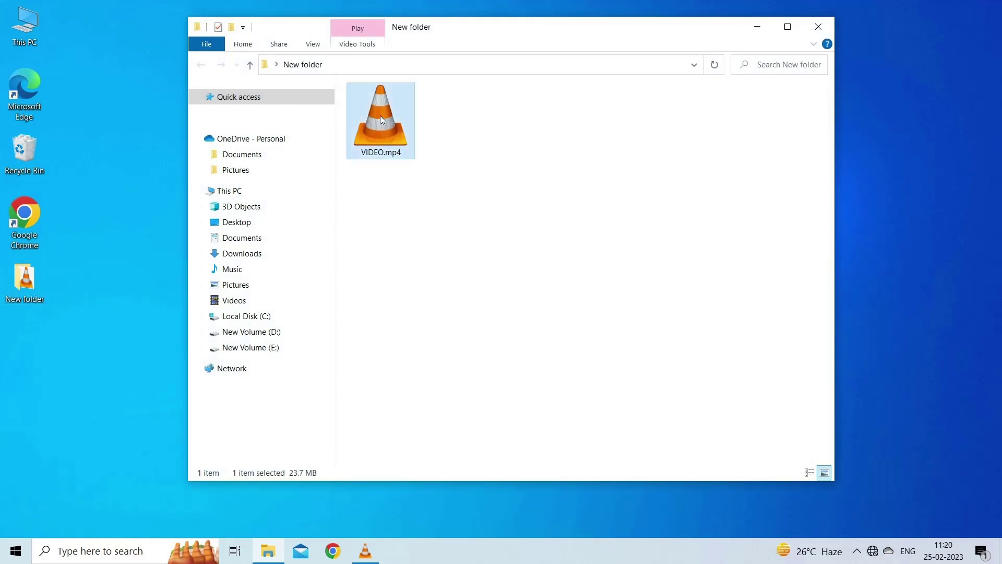
pyautogui.rightClick(380, 119)
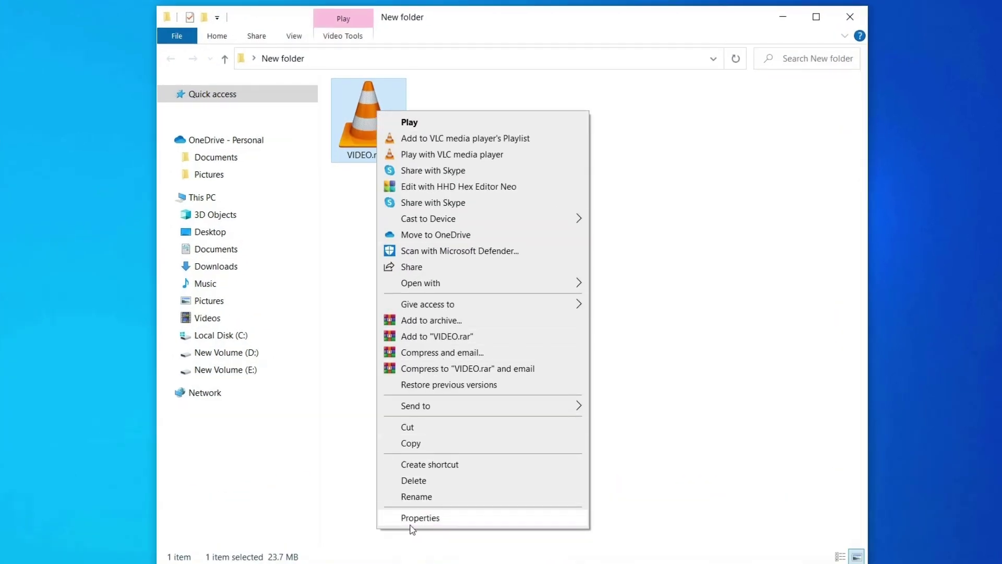
pyautogui.click(421, 517)
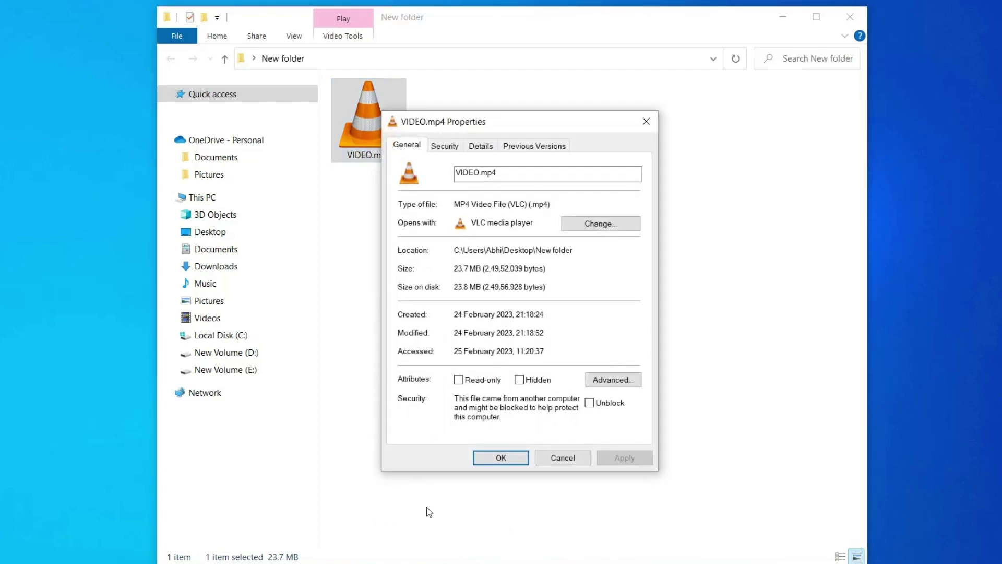
pyautogui.click(481, 147)
pyautogui.scroll(-8, 559, 336)
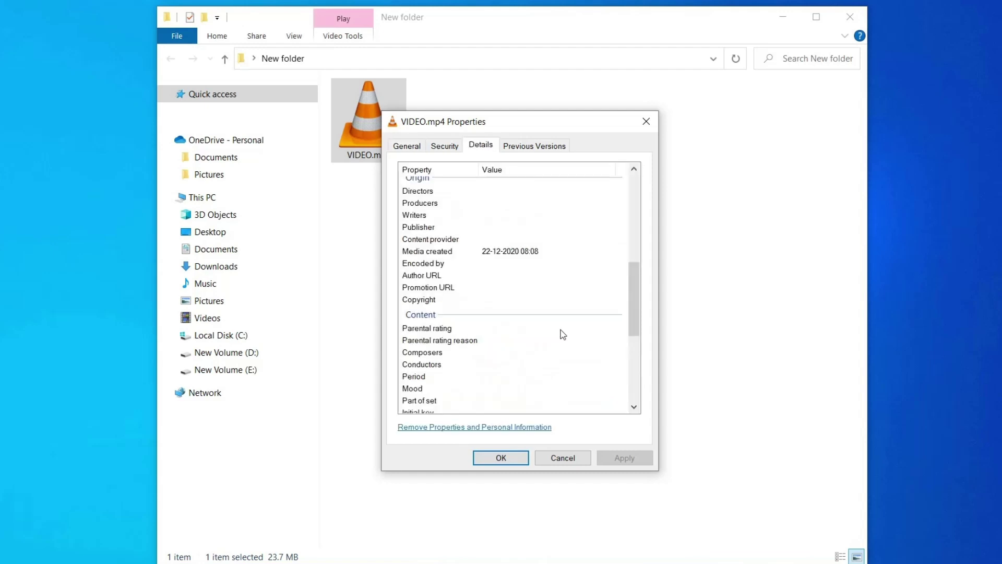
pyautogui.scroll(8, 560, 335)
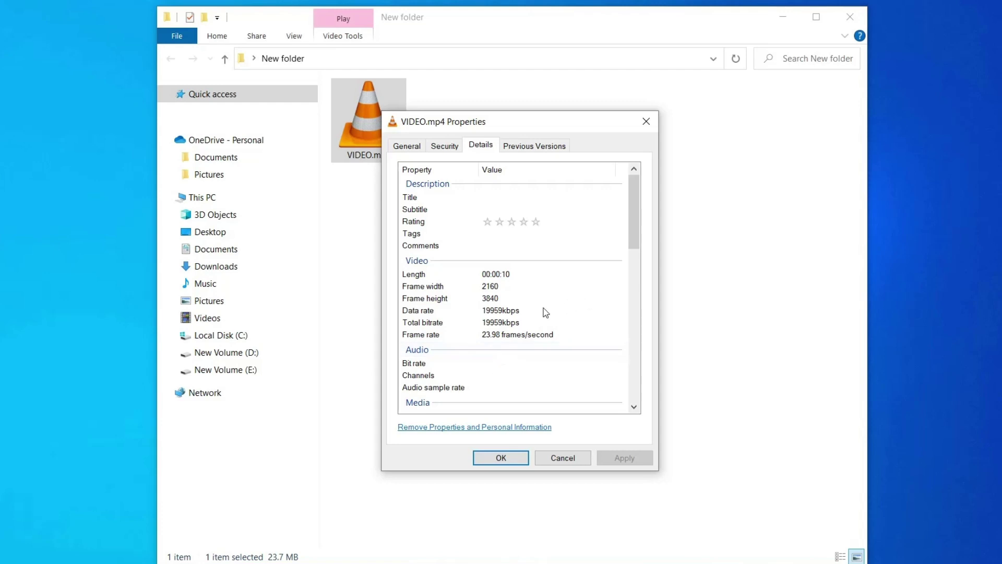
pyautogui.press('pagedown')
pyautogui.press('pagedown')
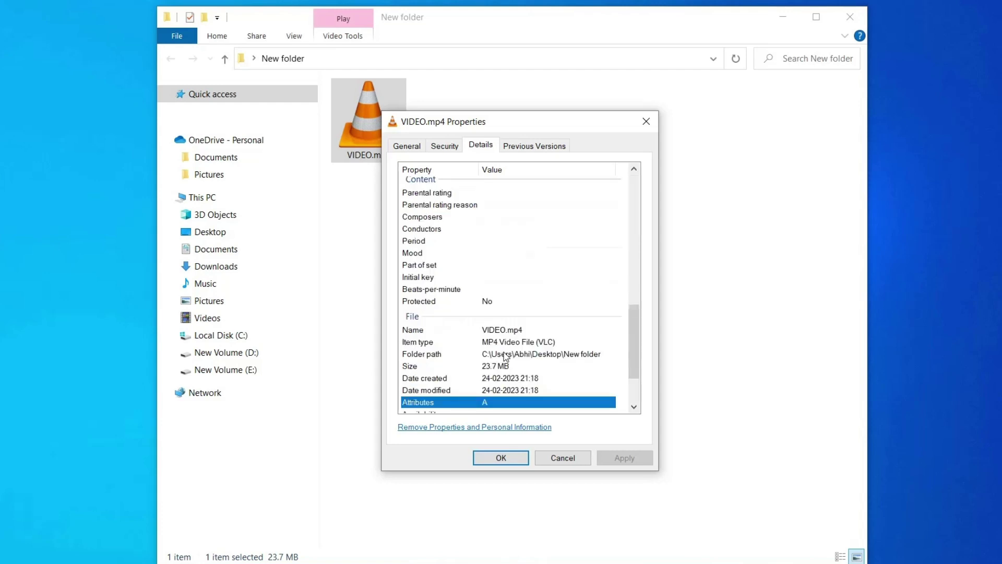
pyautogui.scroll(10, 545, 312)
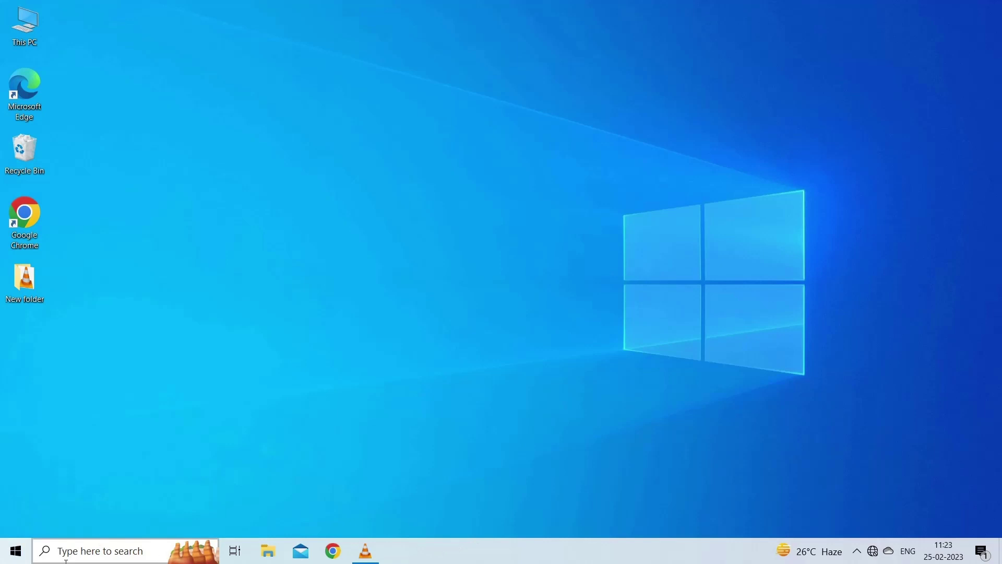
# Bring up VLC media player and check it for updates.
pyautogui.click(365, 551)
pyautogui.click(565, 562)
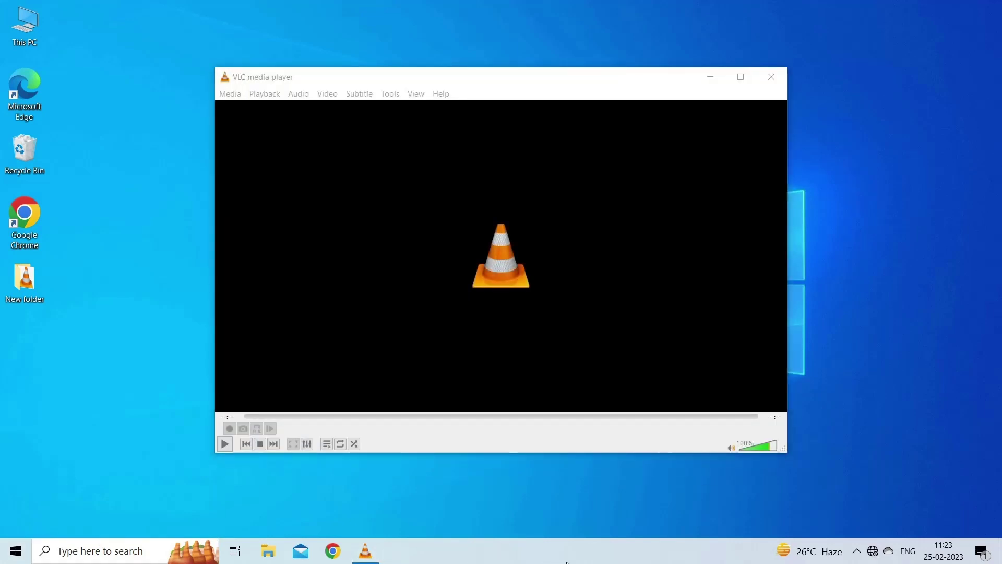
pyautogui.click(444, 94)
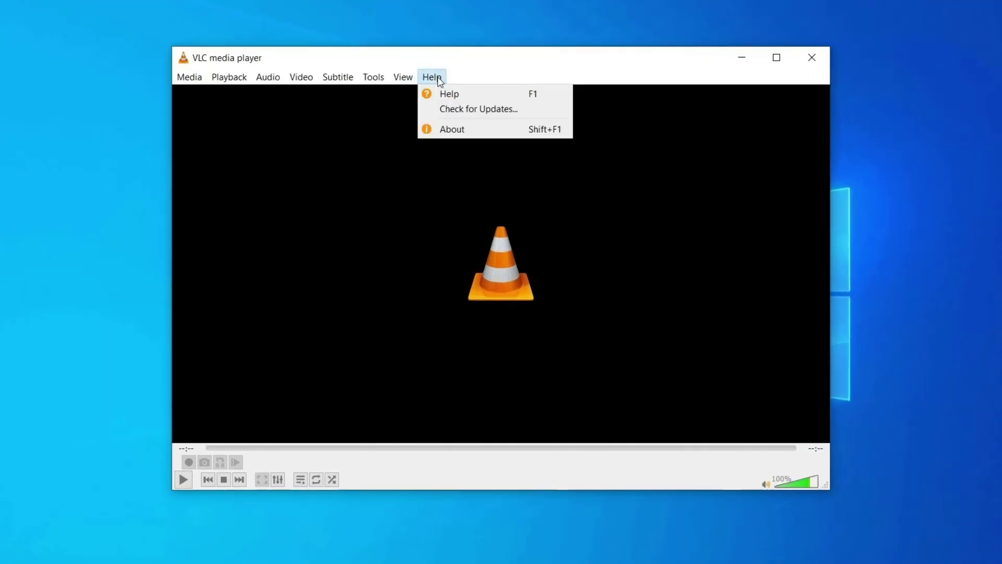
pyautogui.click(454, 111)
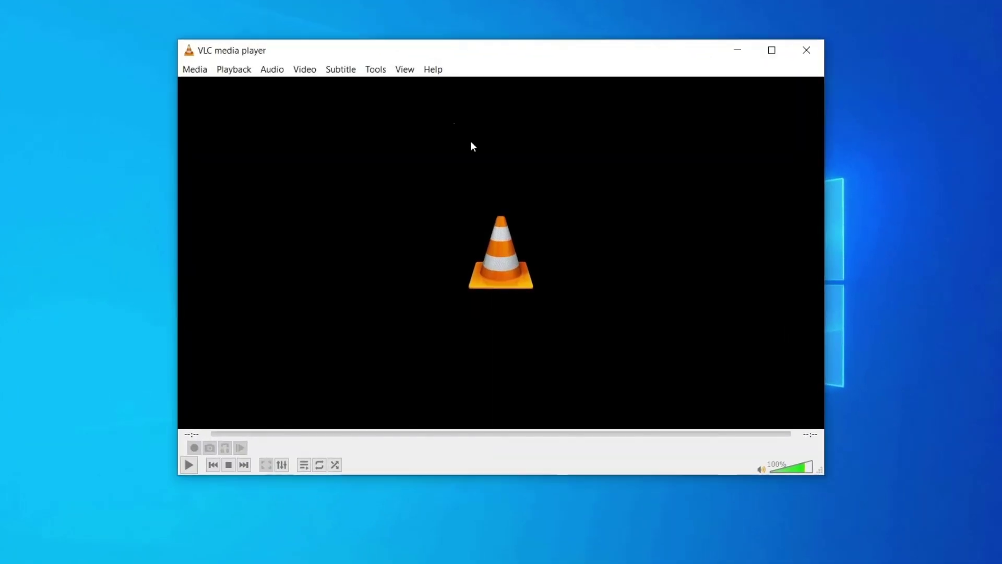
# Turn off Window decorations in VLC's simple video preferences and open the choices for the display Output.
pyautogui.click(376, 69)
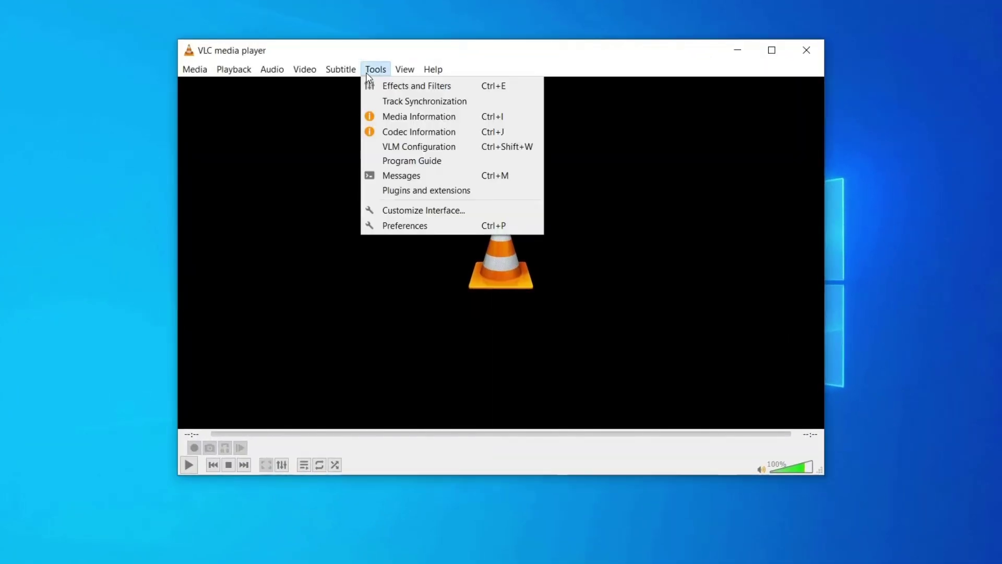
pyautogui.click(406, 225)
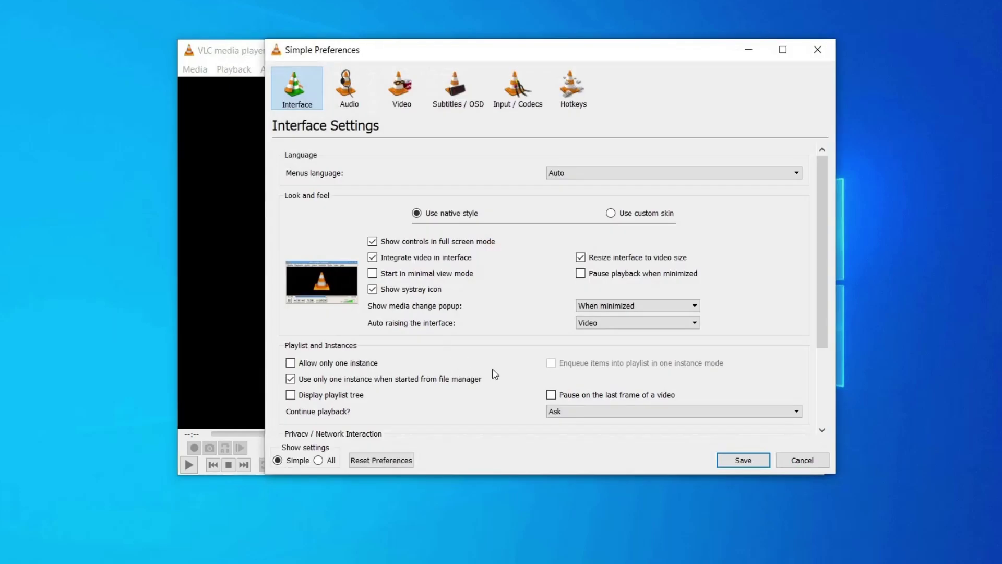
pyautogui.click(401, 88)
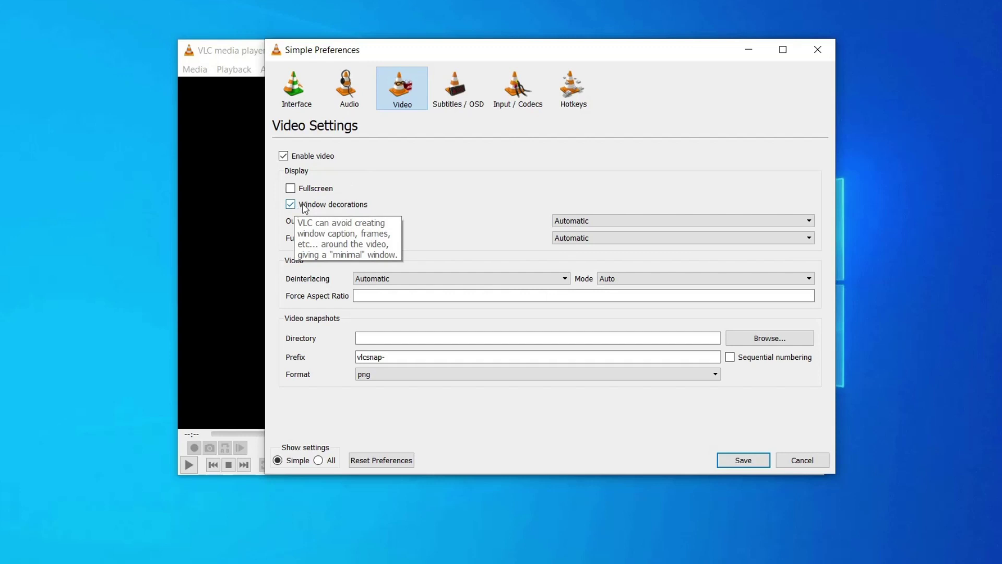
pyautogui.click(313, 206)
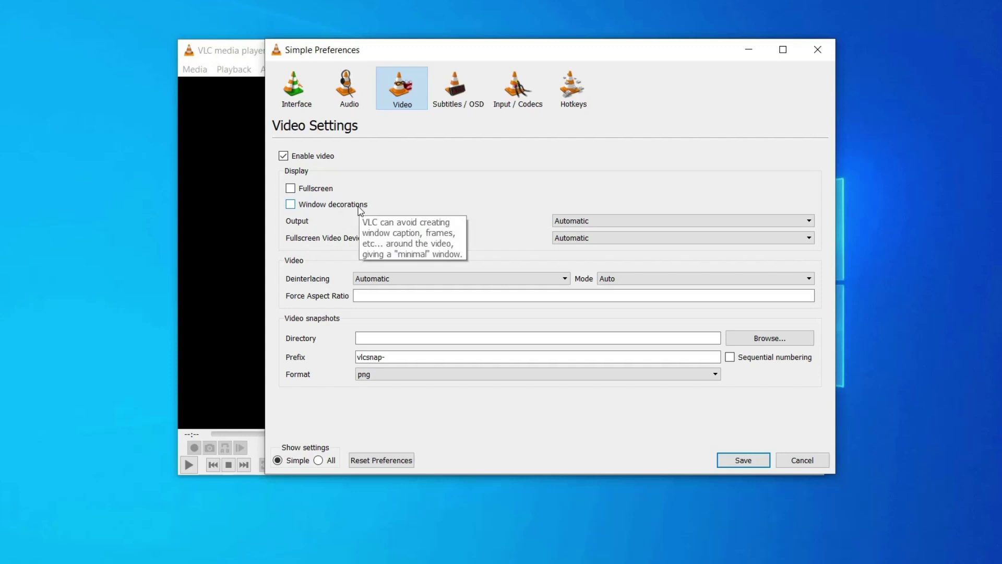
pyautogui.click(588, 223)
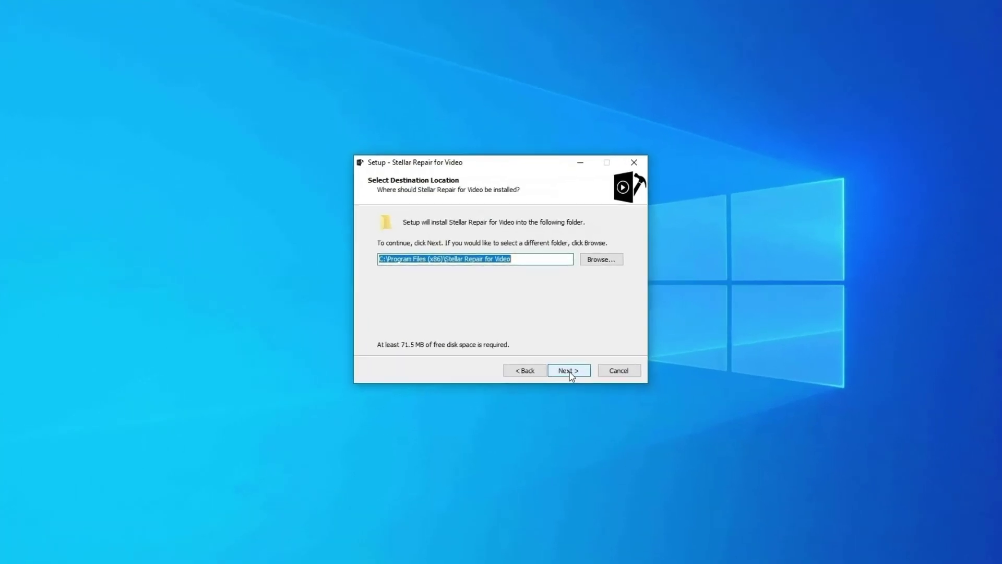
# Install Stellar Repair for Video, keeping the default destination and Start Menu folder.
pyautogui.click(564, 365)
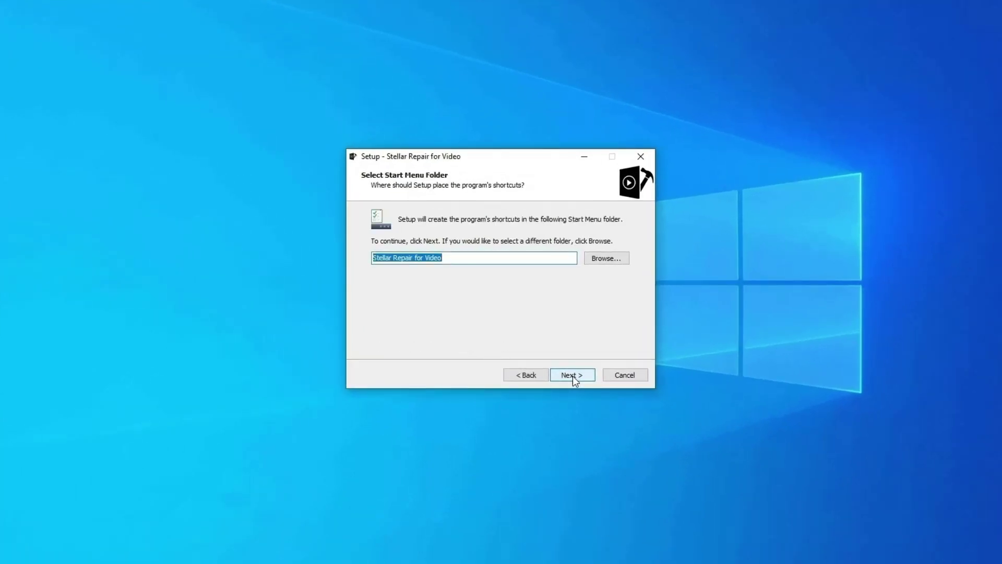
pyautogui.click(573, 375)
pyautogui.click(572, 376)
pyautogui.click(572, 375)
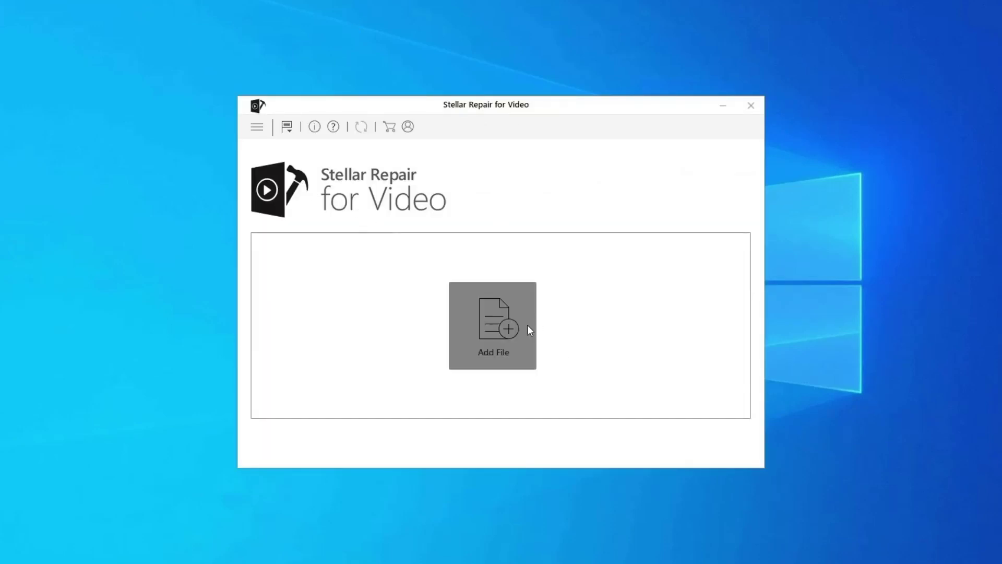
# Add WINDOW.AVI from the desktop's VIDEO folder to Stellar Repair for Video and repair it.
pyautogui.click(504, 328)
pyautogui.doubleClick(408, 215)
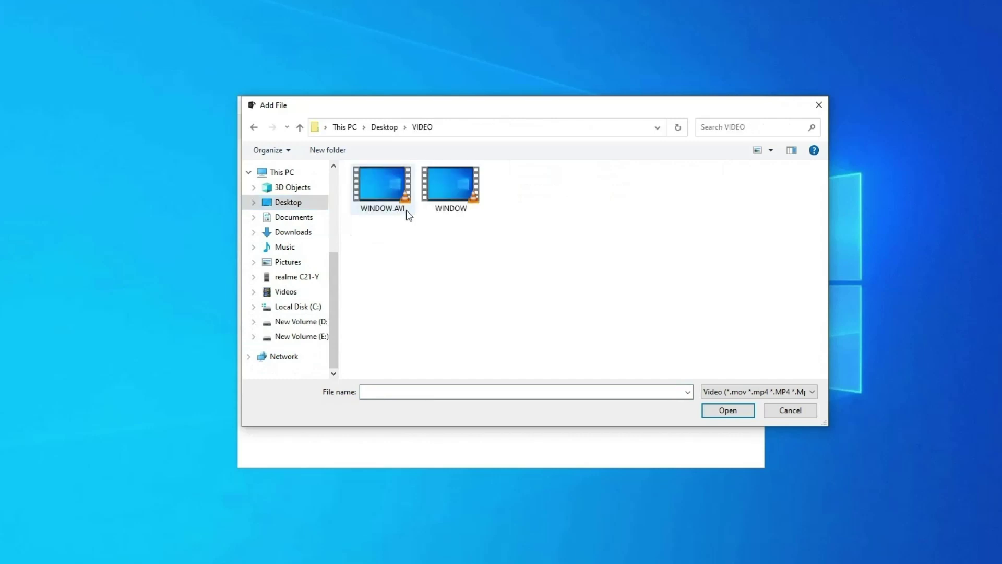
pyautogui.doubleClick(383, 207)
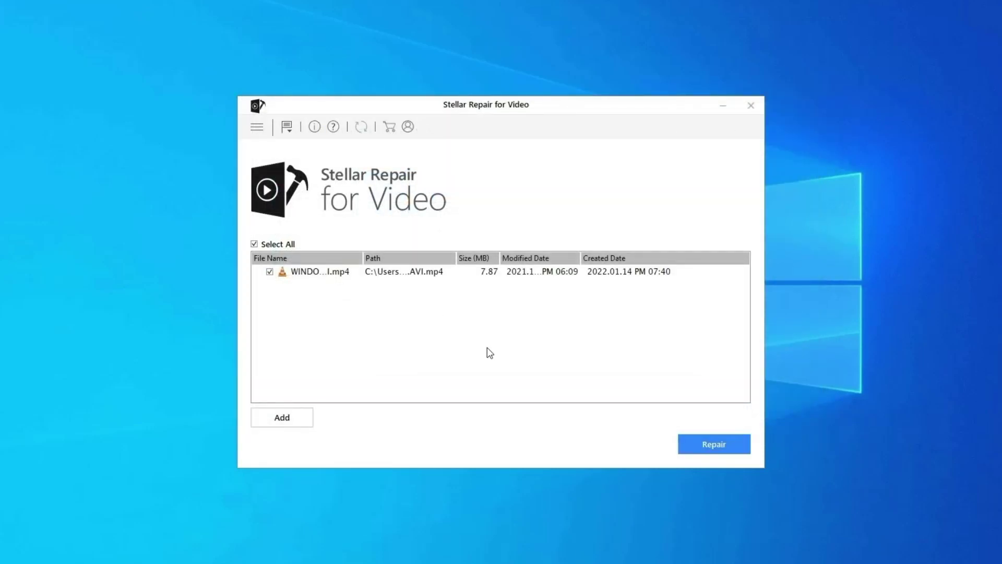
pyautogui.click(719, 443)
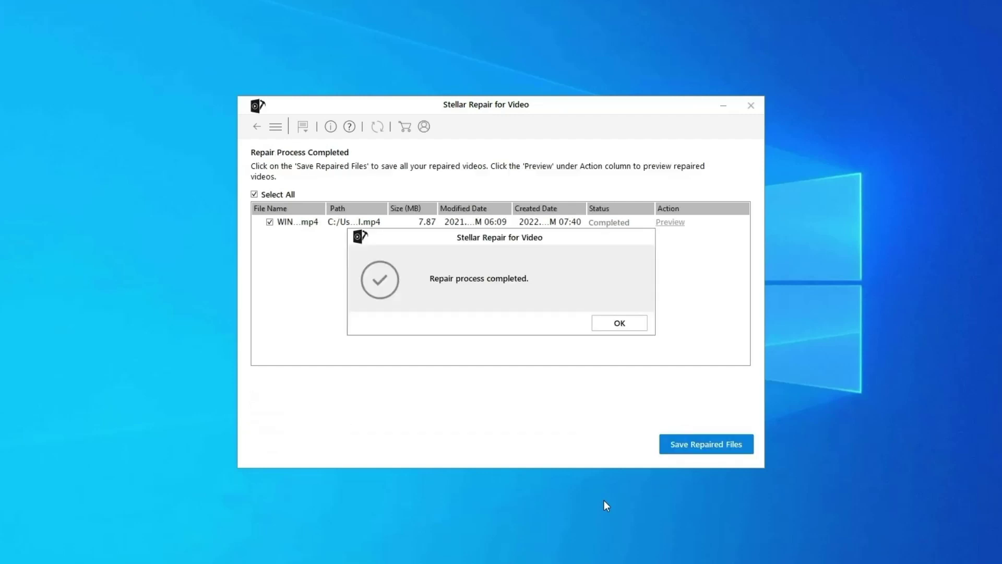
pyautogui.click(619, 323)
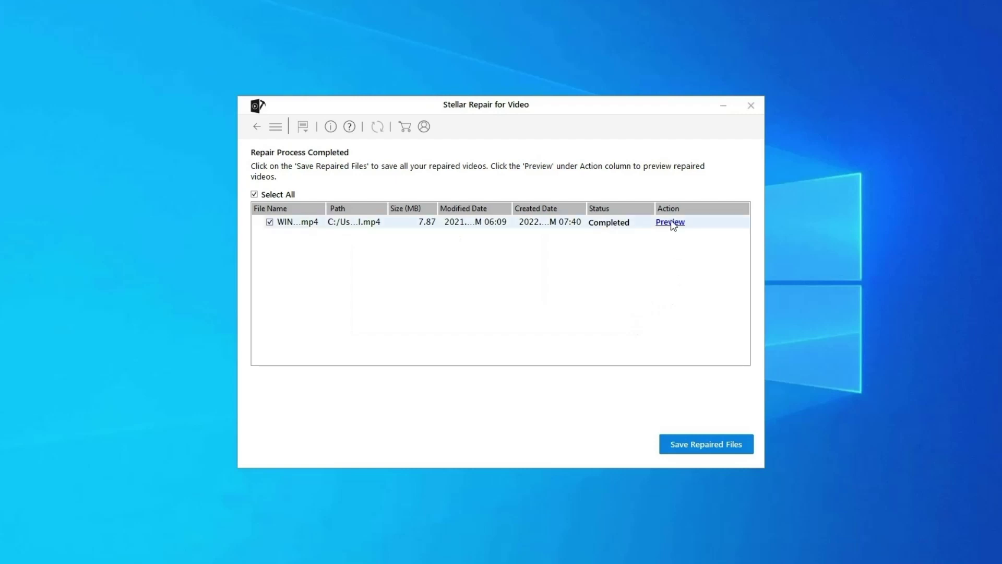